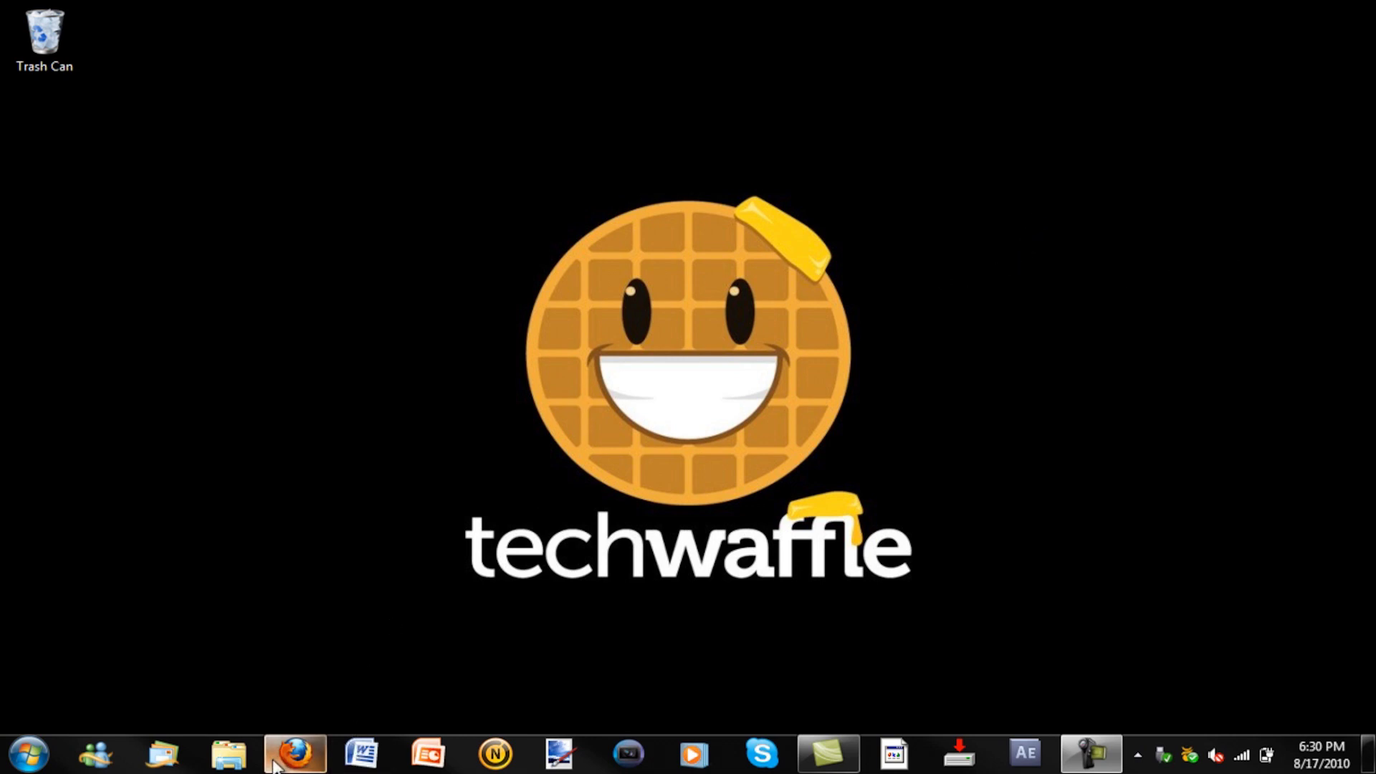
Launch a Firefox window on the recent YouTube page and select its address bar
right_click(296, 753)
left_click(277, 652)
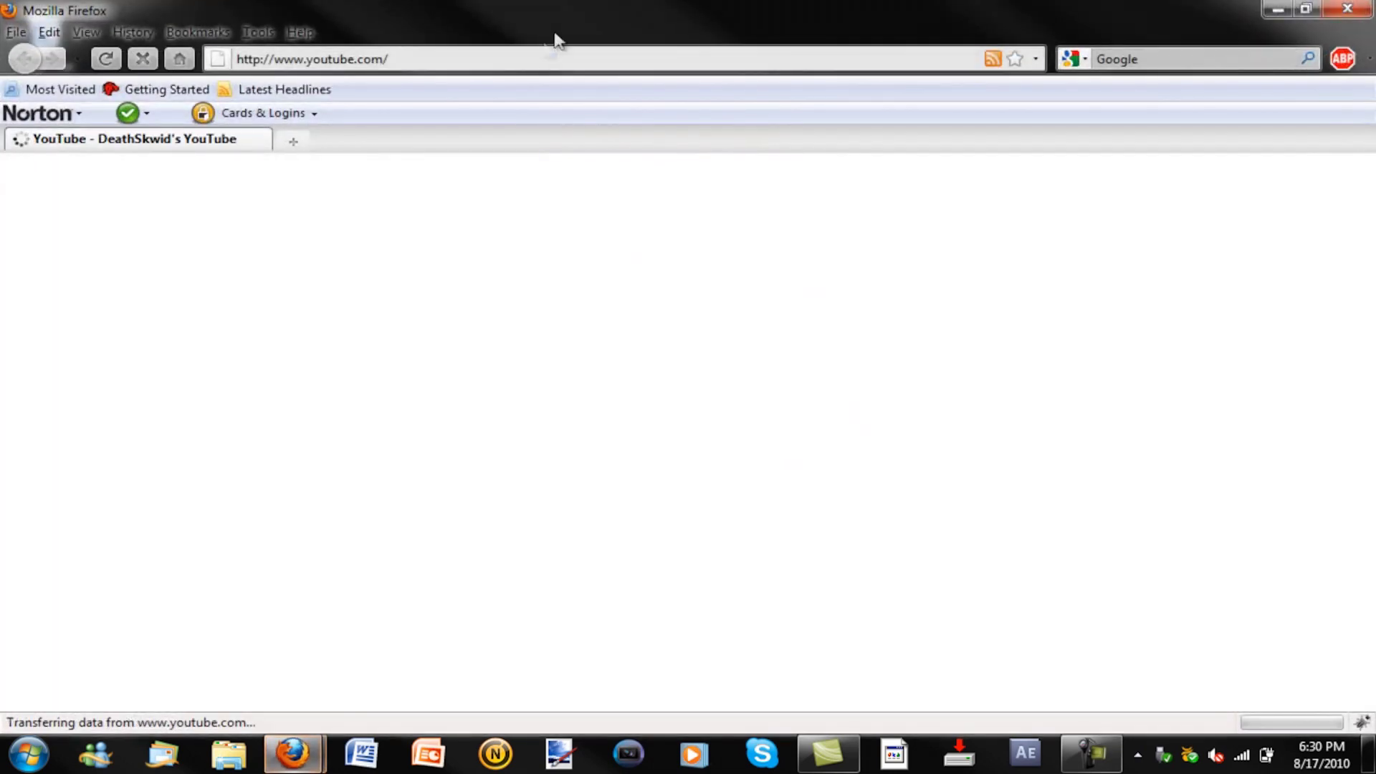
left_click(556, 57)
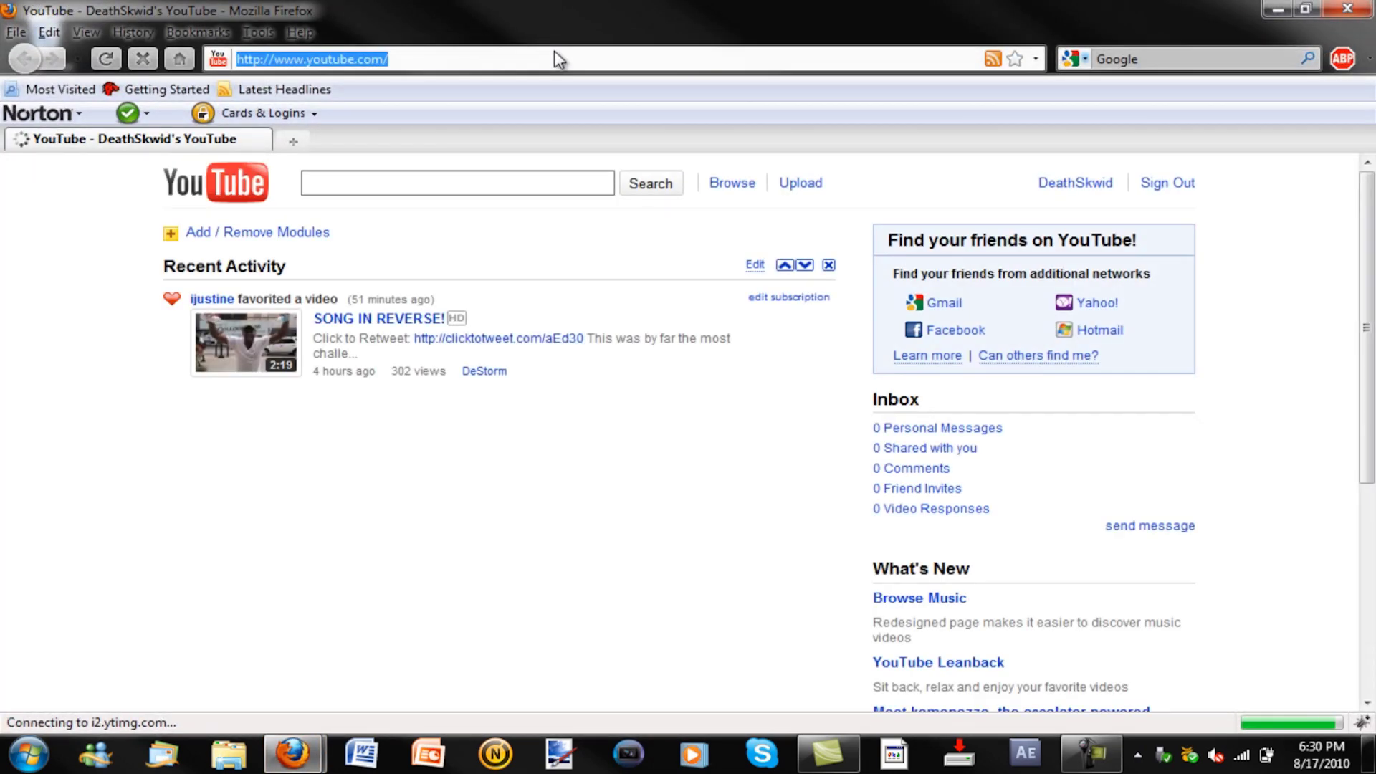
Go to youtube.com/my_videos_copyright and open the blocked Holocaust tribute video's copyright info
type("http://www.youtube.com/my_videos_copyright")
key("Return")
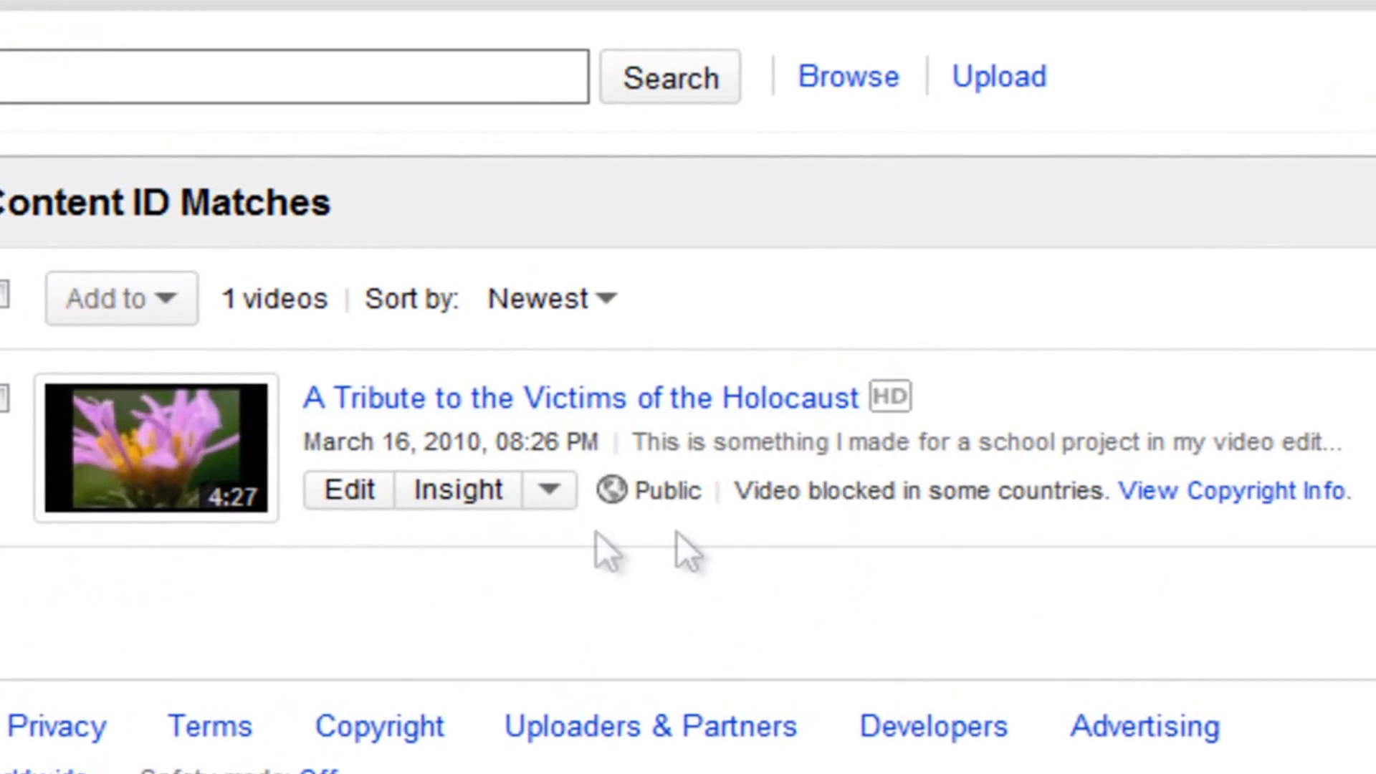
left_click_drag(732, 490, 1118, 505)
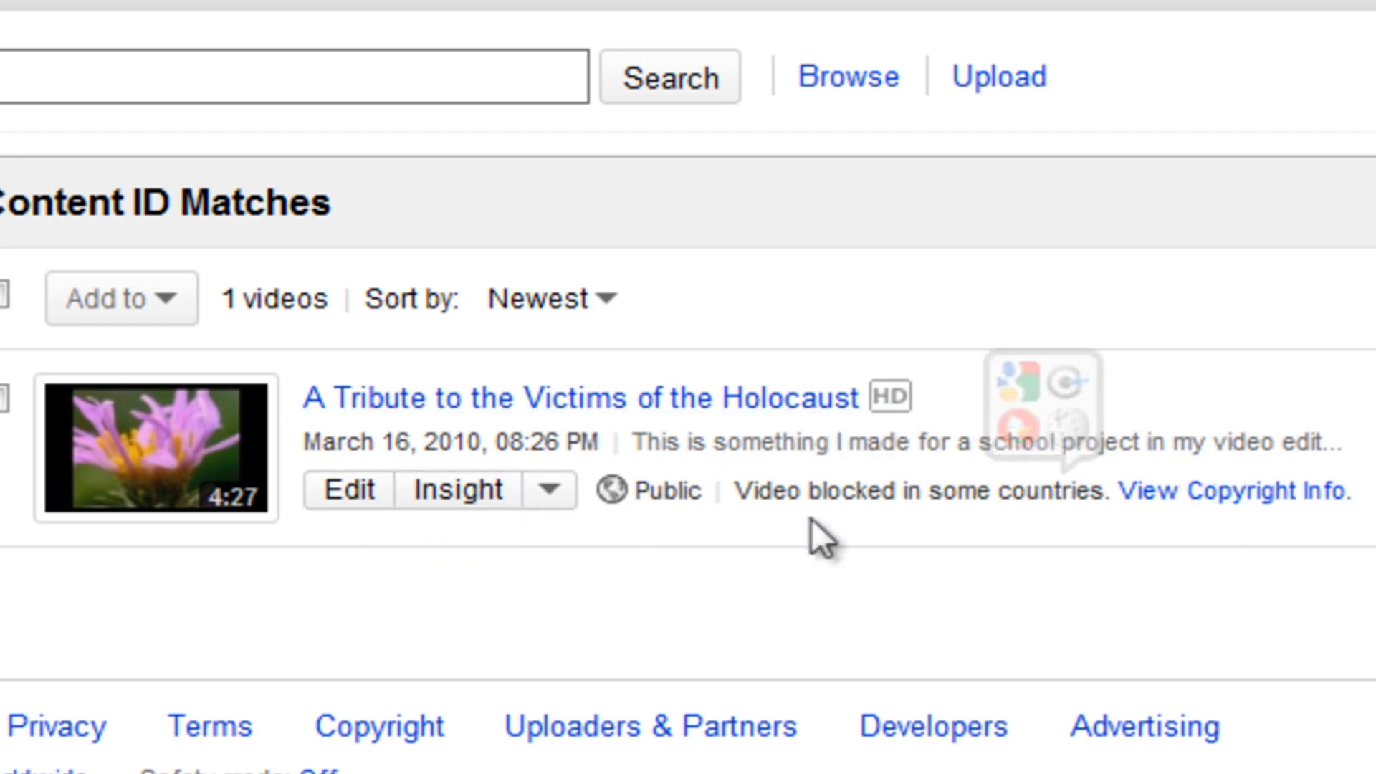
left_click(1177, 493)
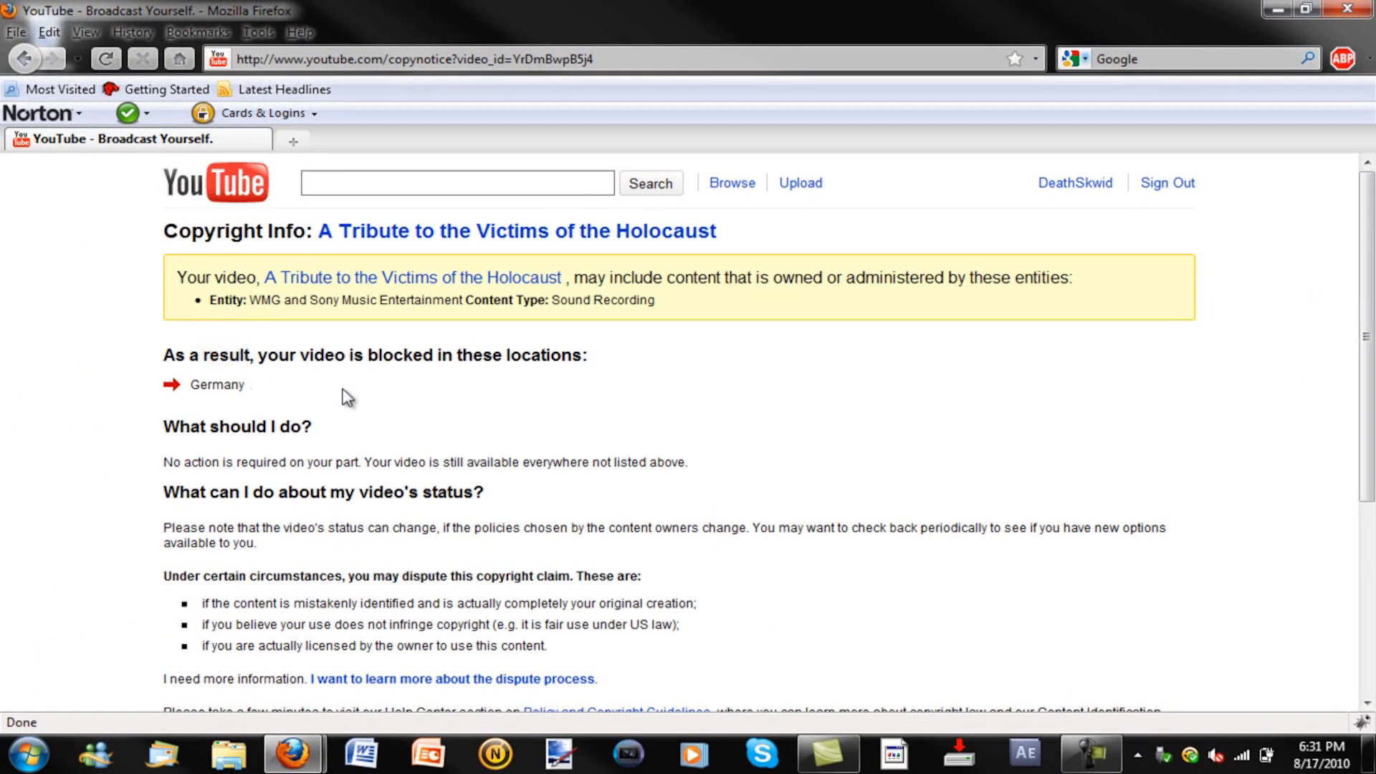
Review the tribute video's copyright details, then open the dispute process explanation page
middle_click(450, 328)
middle_click(452, 366)
mouse_move(217, 384)
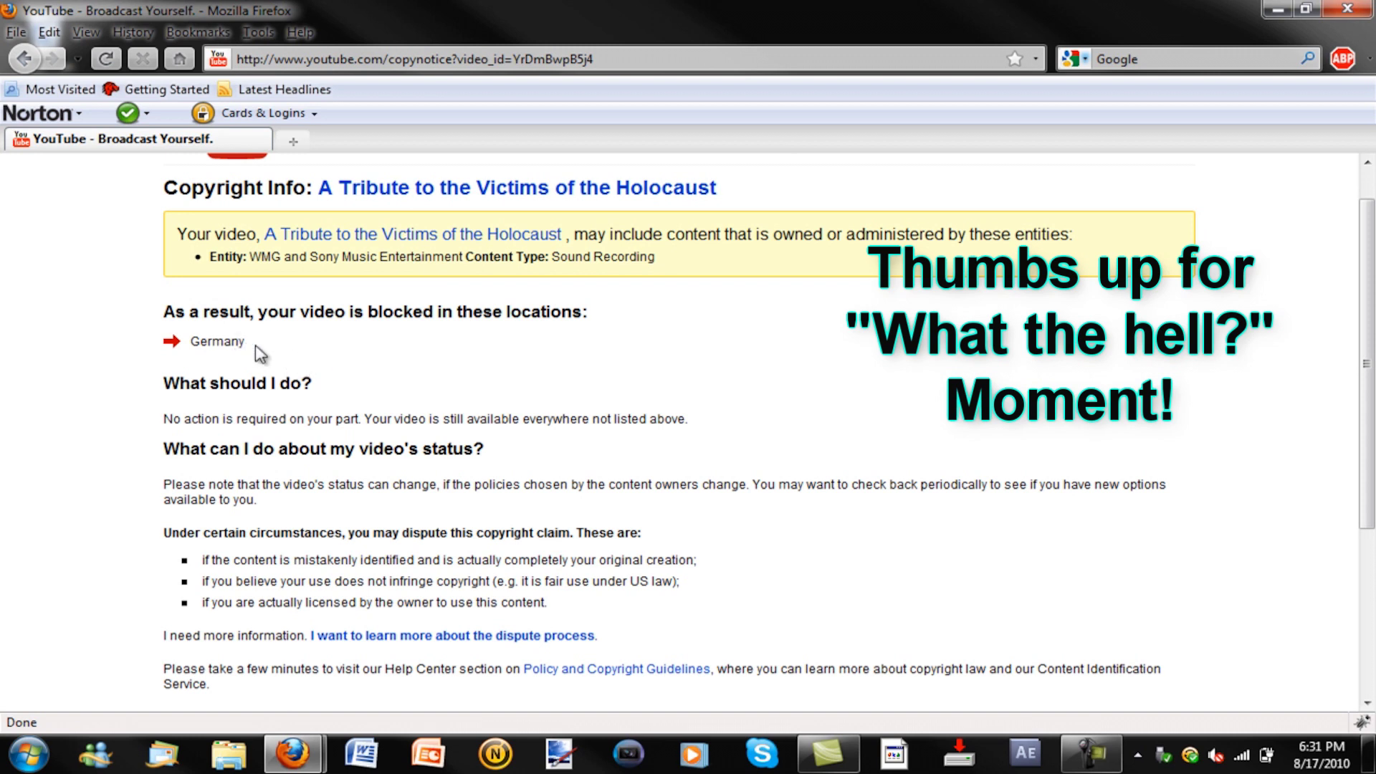
middle_click(725, 365)
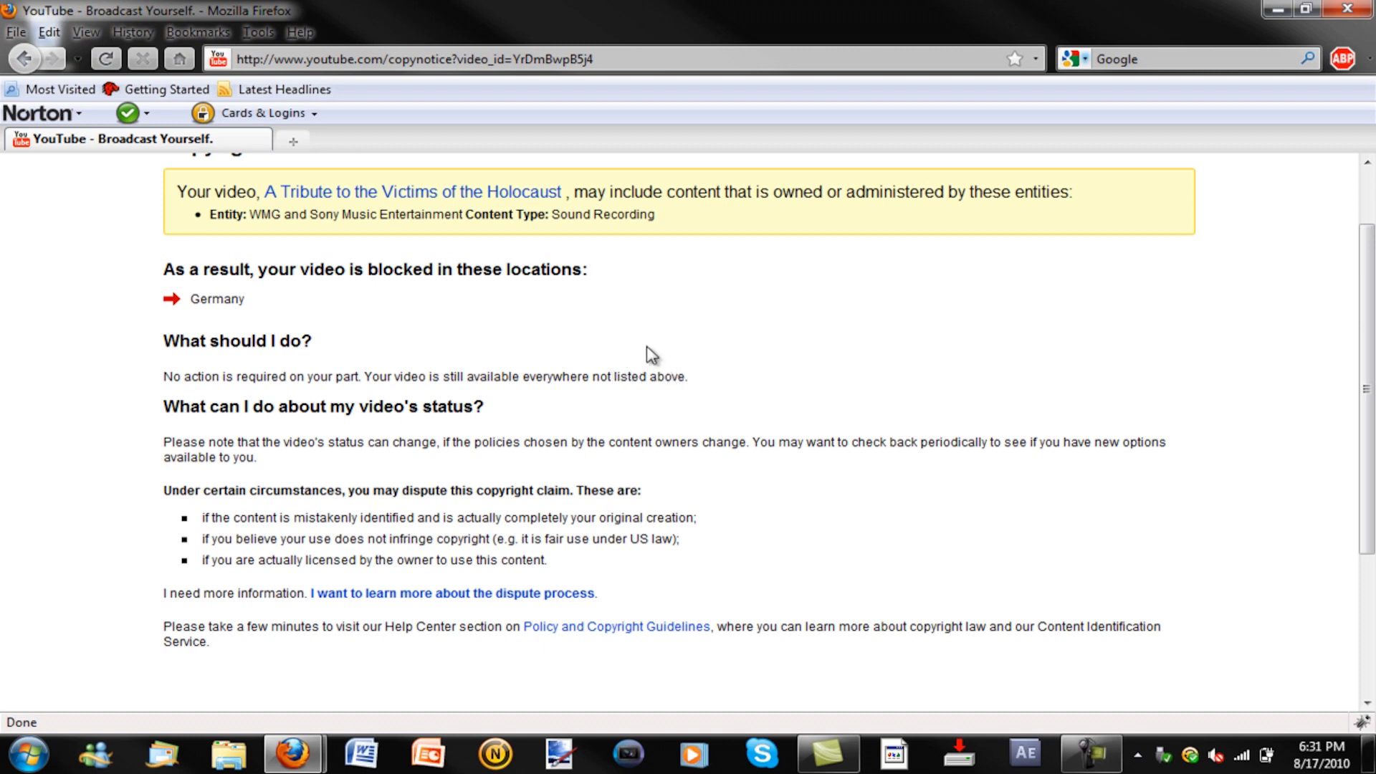
middle_click(671, 334)
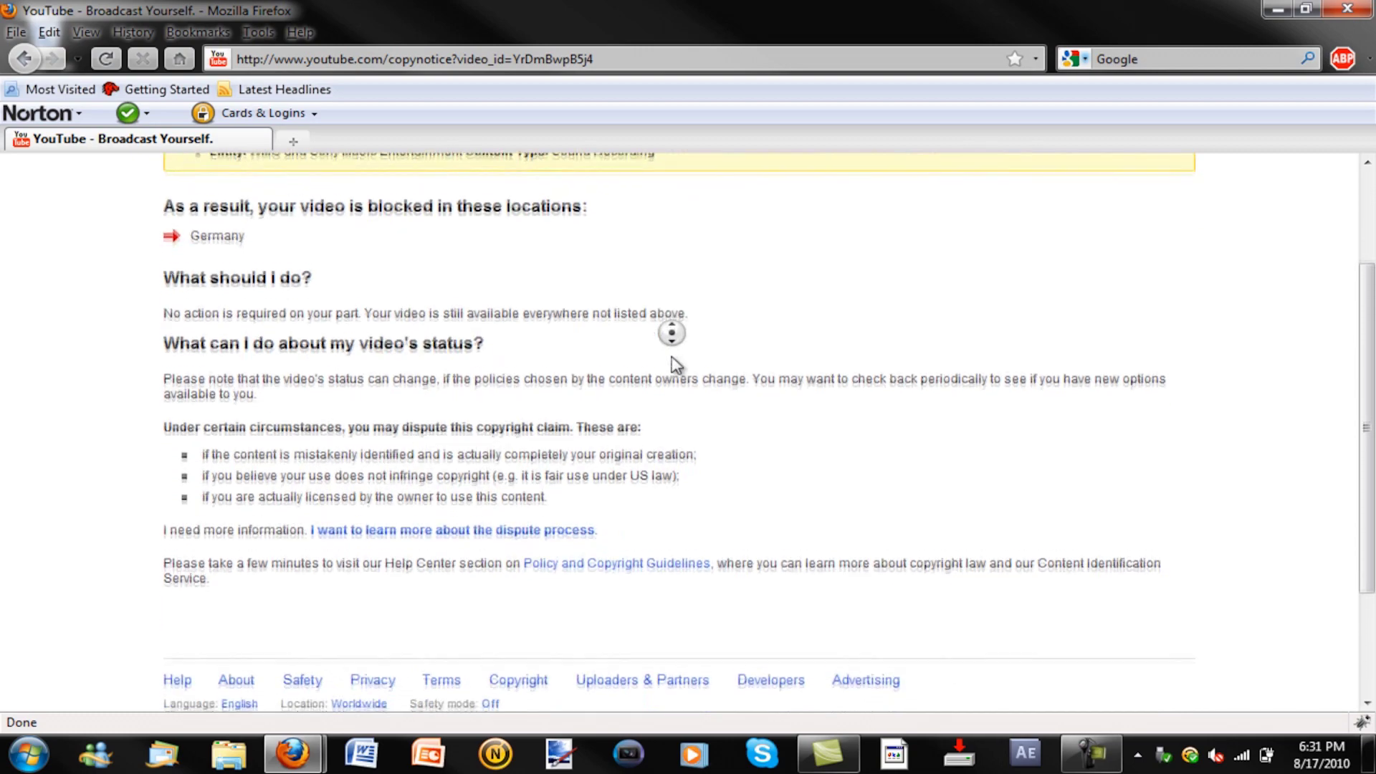
middle_click(675, 362)
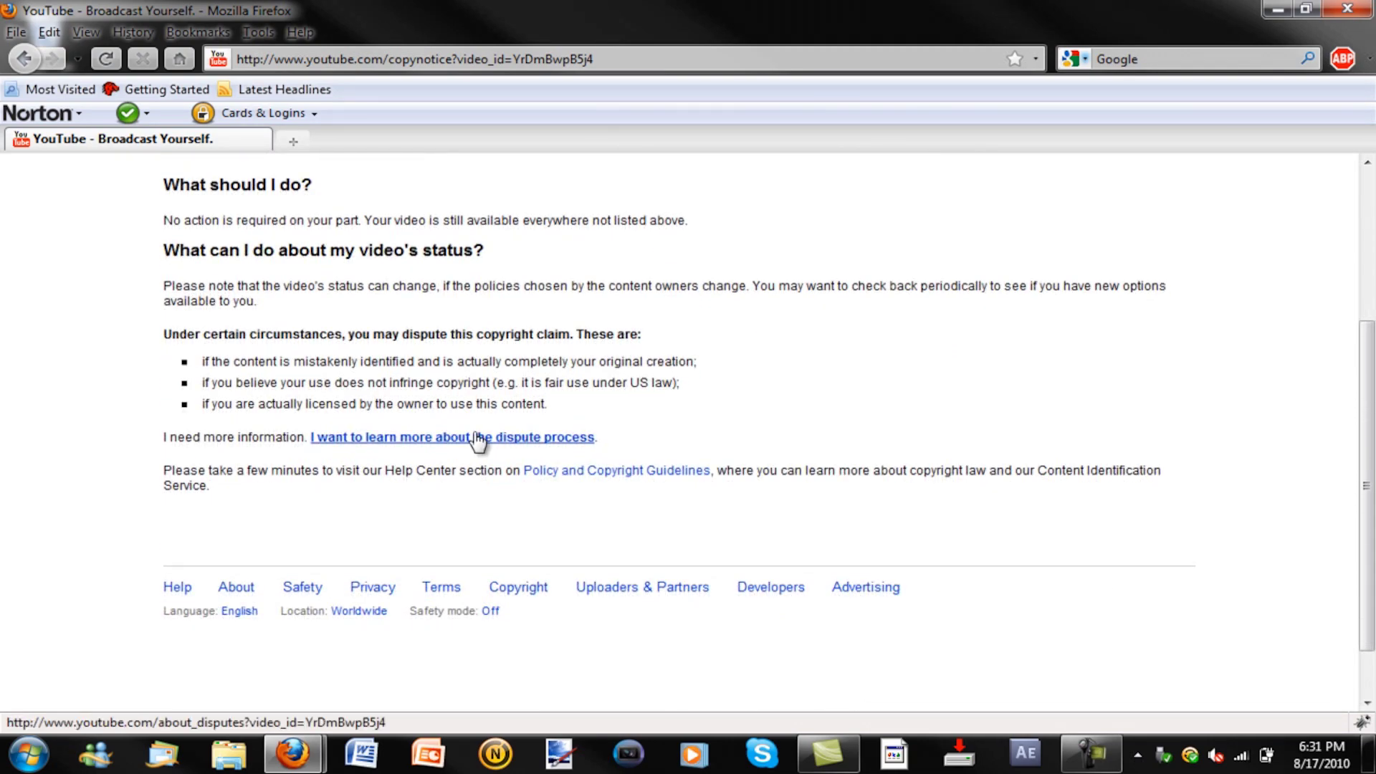
scroll(313, 425, "up", 5)
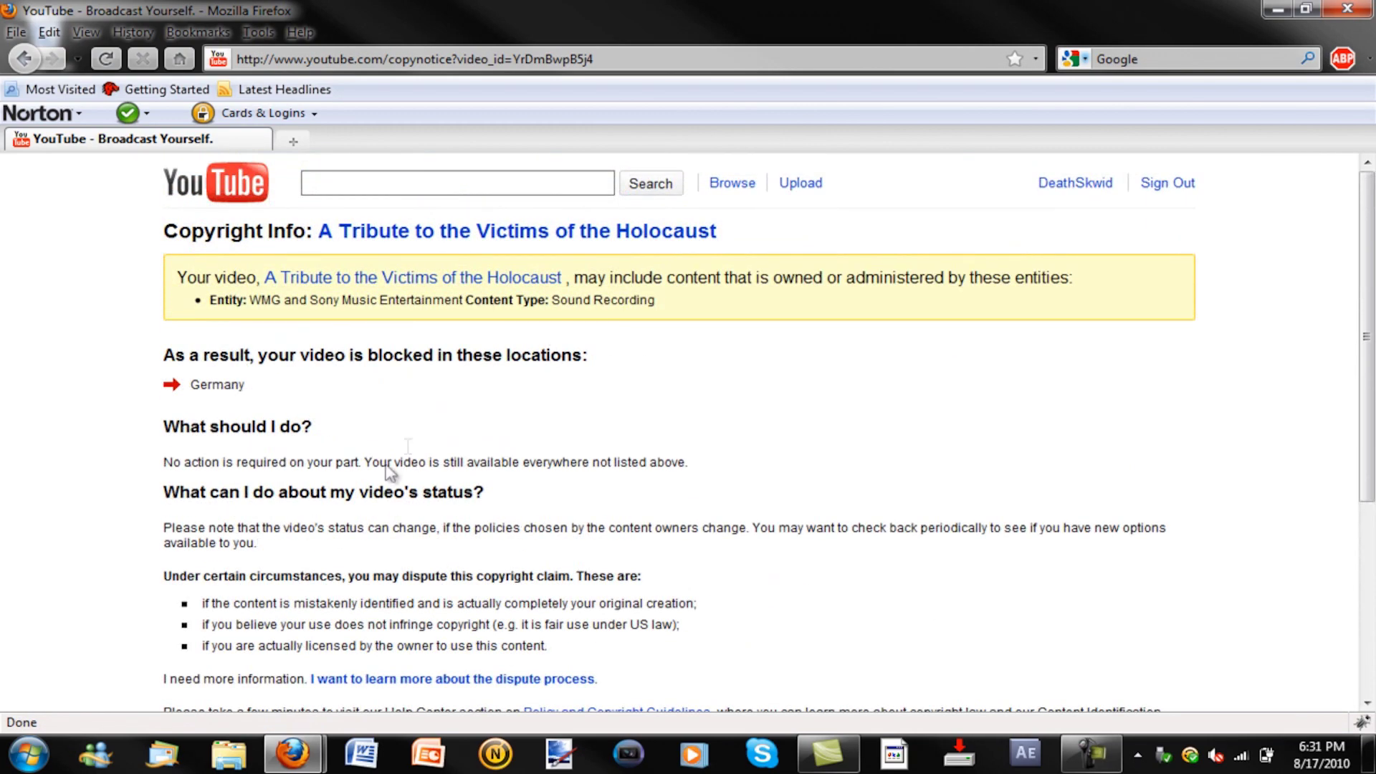
scroll(390, 474, "down", 2)
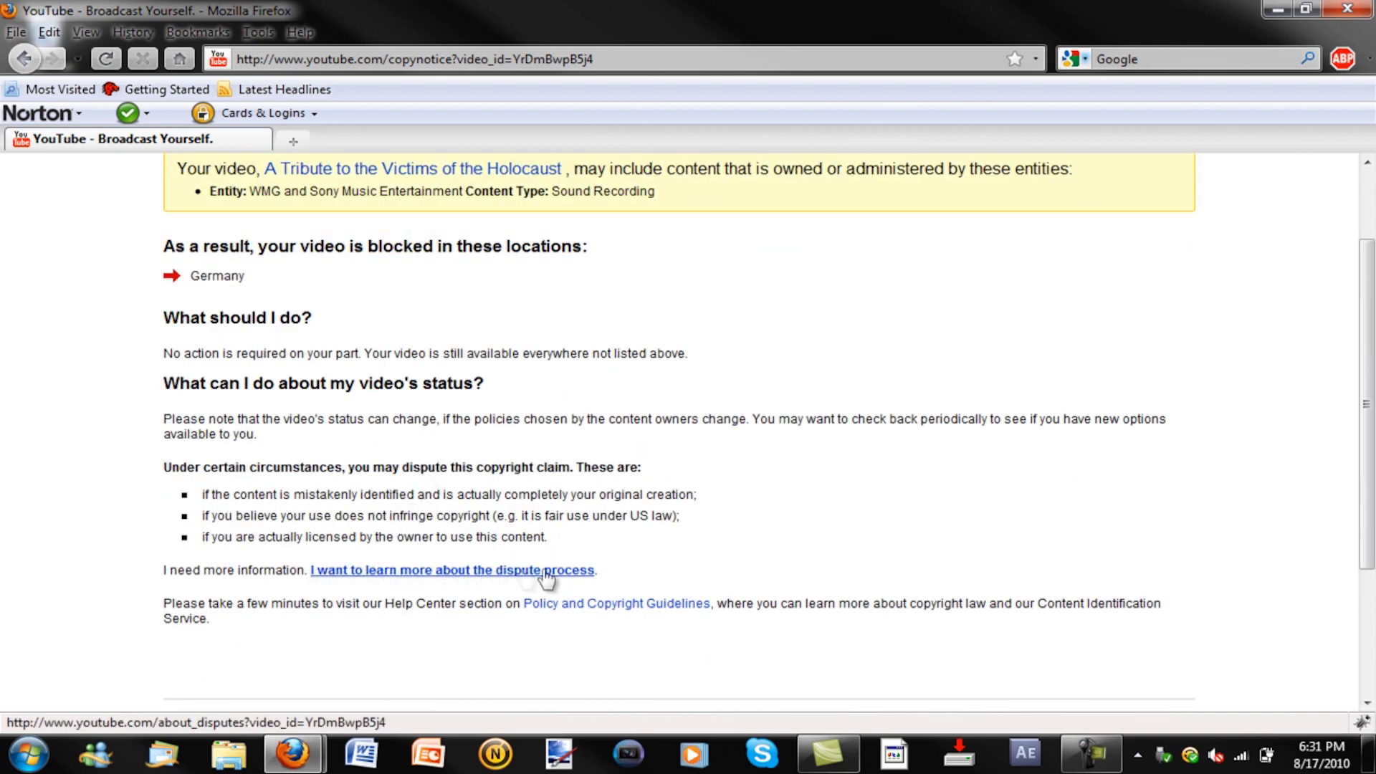
left_click(467, 572)
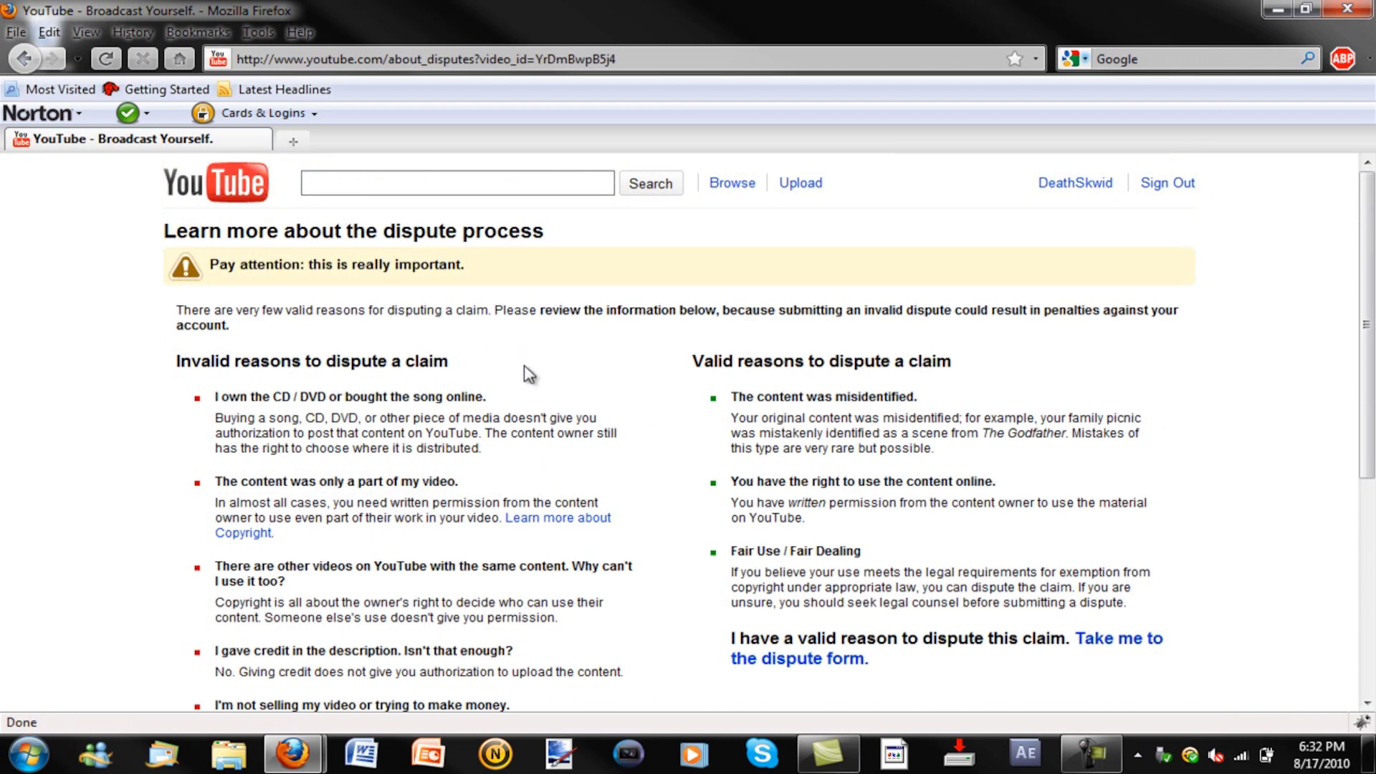
scroll(522, 385, "down", 1)
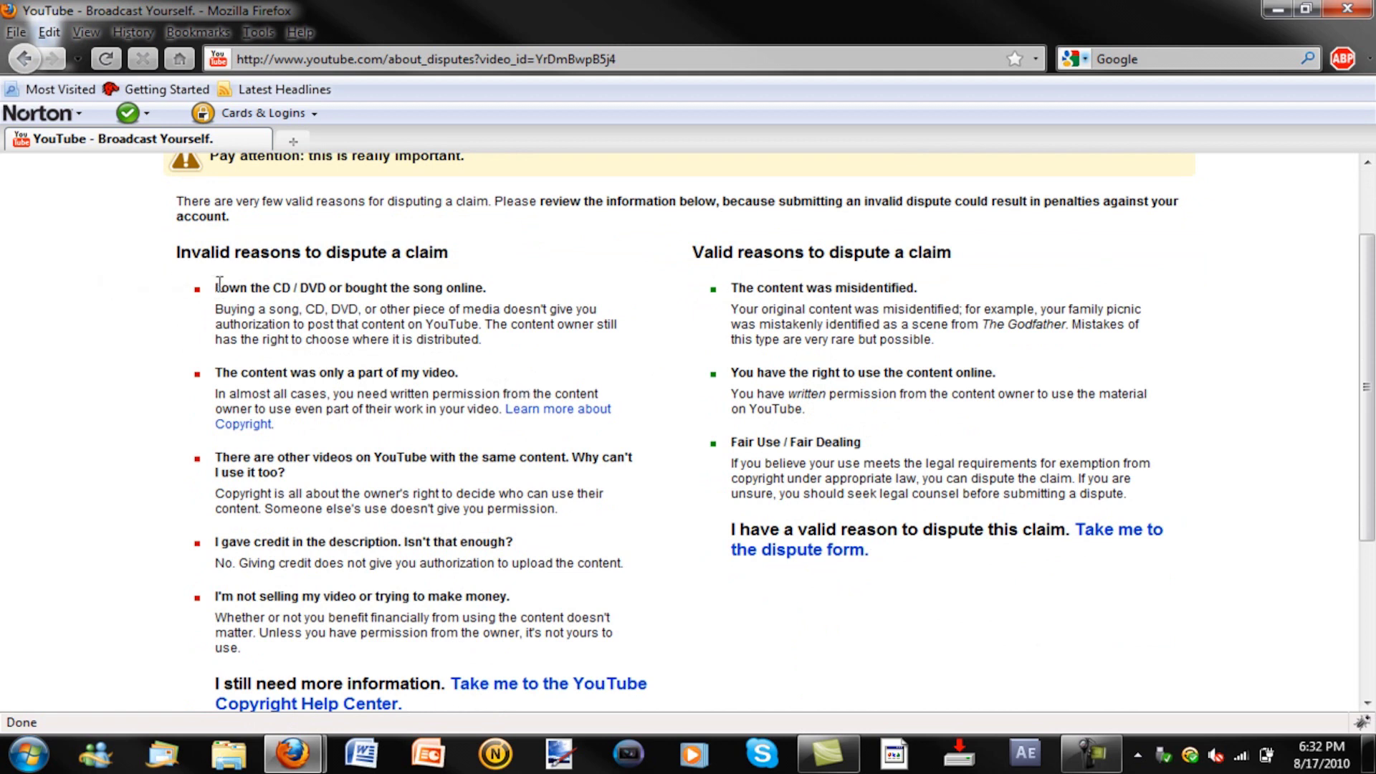
left_click_drag(217, 287, 502, 655)
left_click(502, 655)
left_click_drag(217, 288, 502, 291)
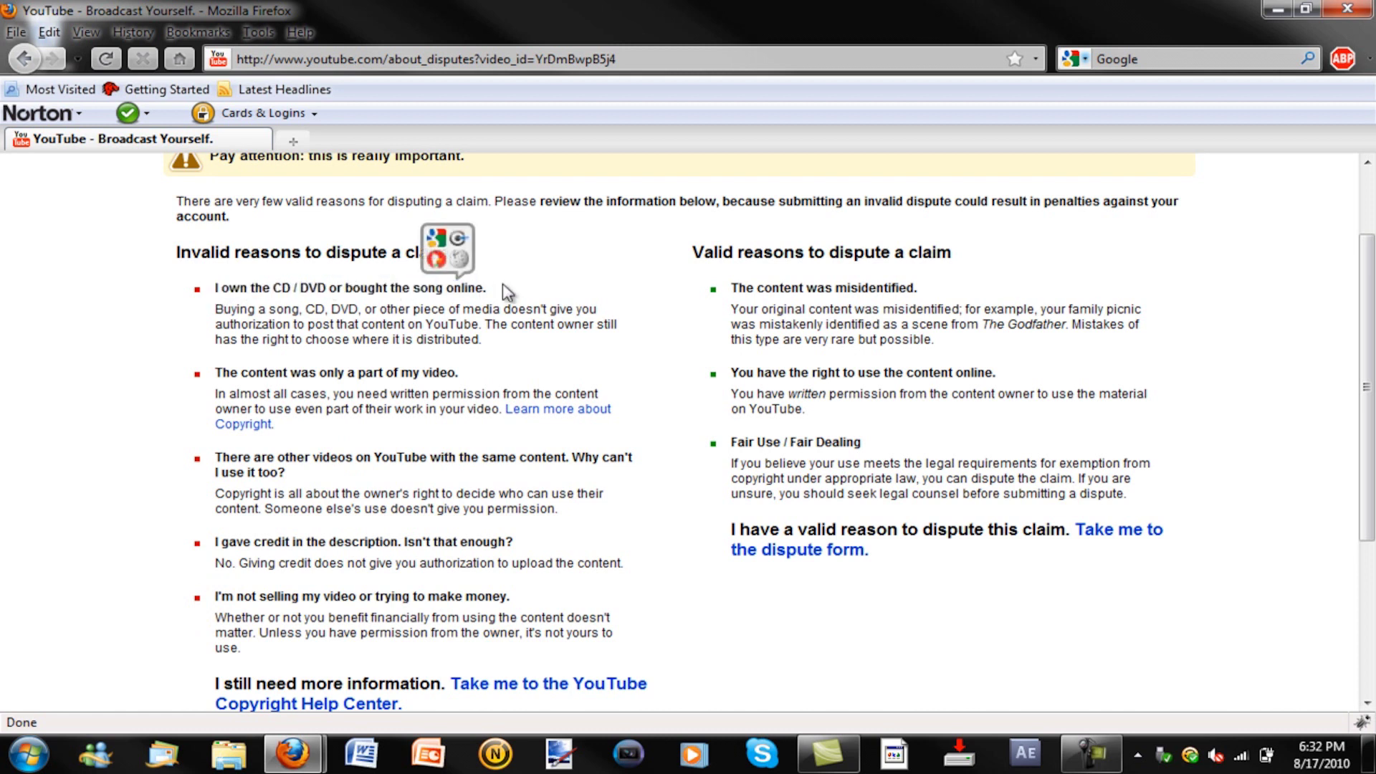
left_click_drag(218, 318, 362, 389)
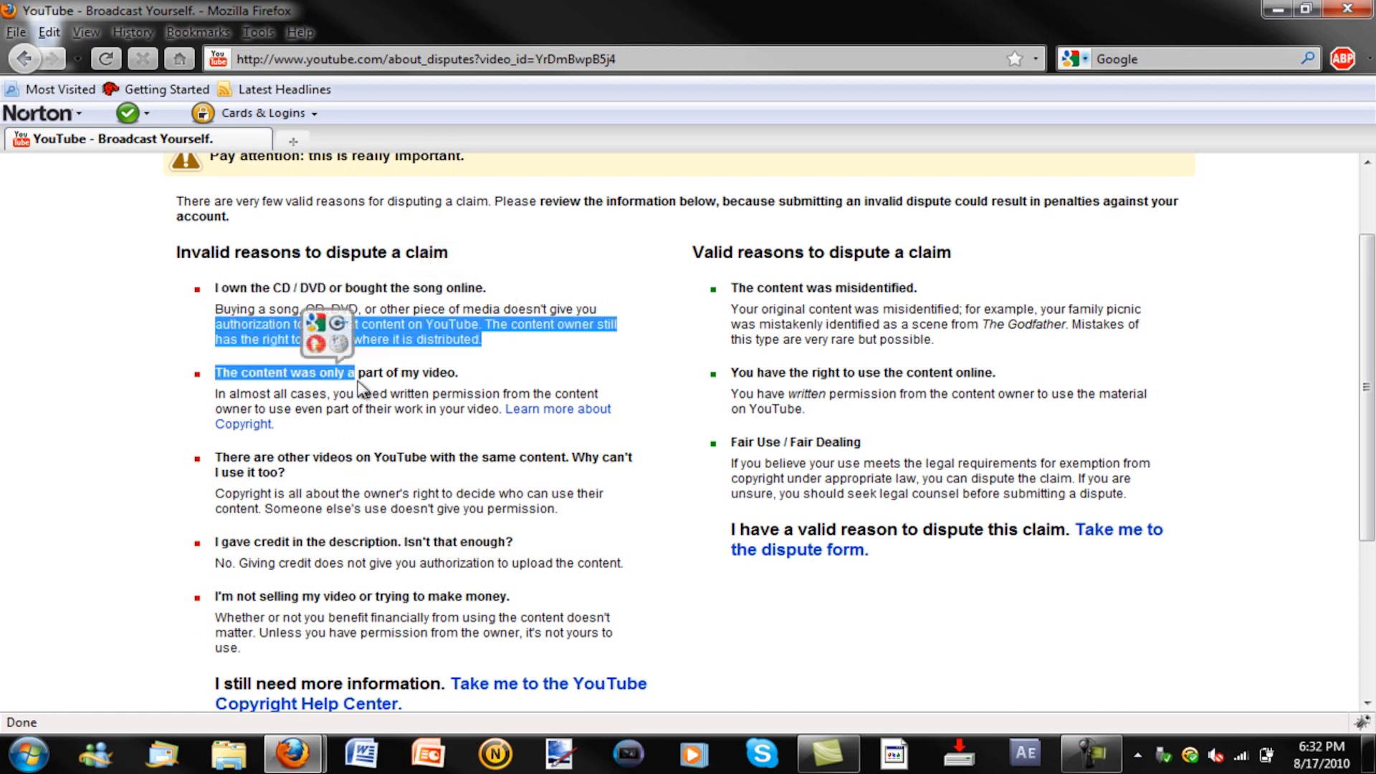
left_click(362, 390)
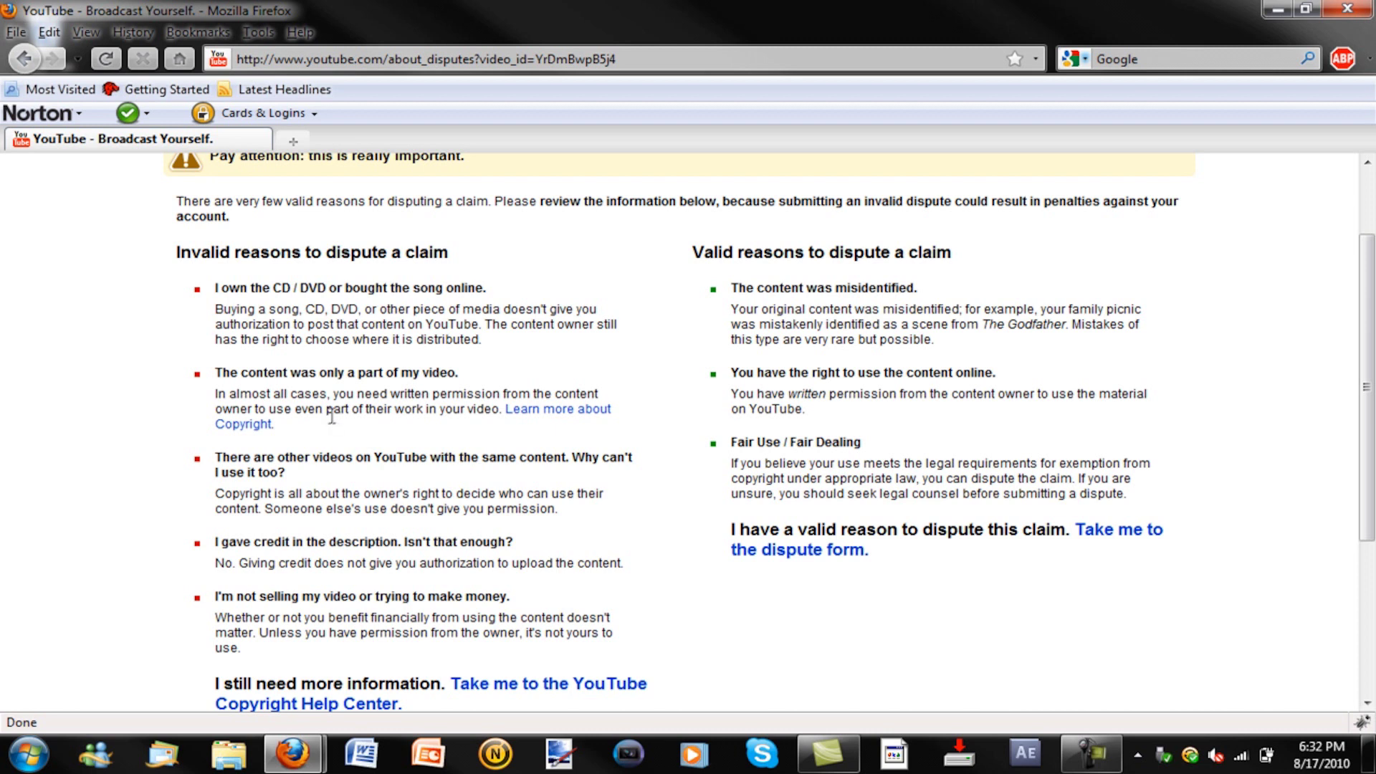
left_click_drag(278, 406, 390, 408)
left_click_drag(245, 372, 232, 392)
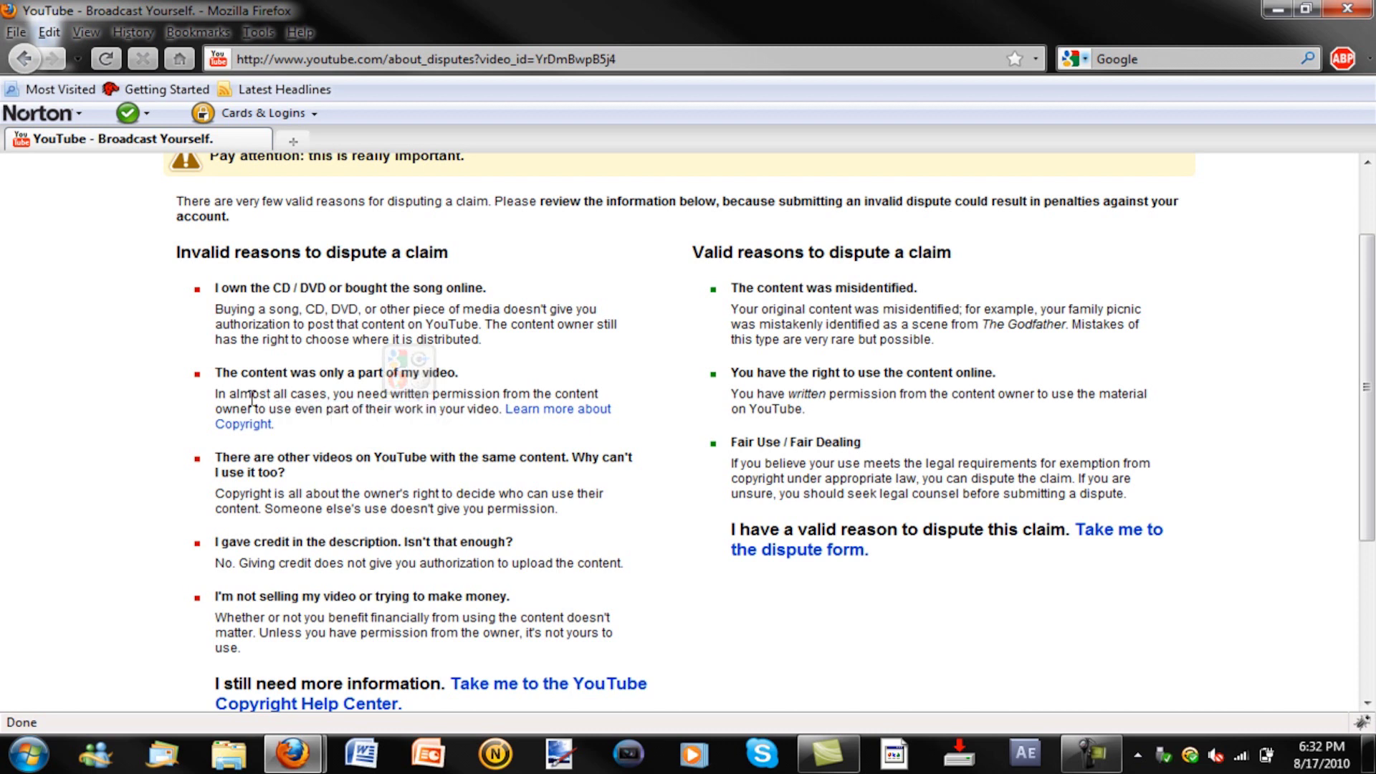
left_click(328, 428)
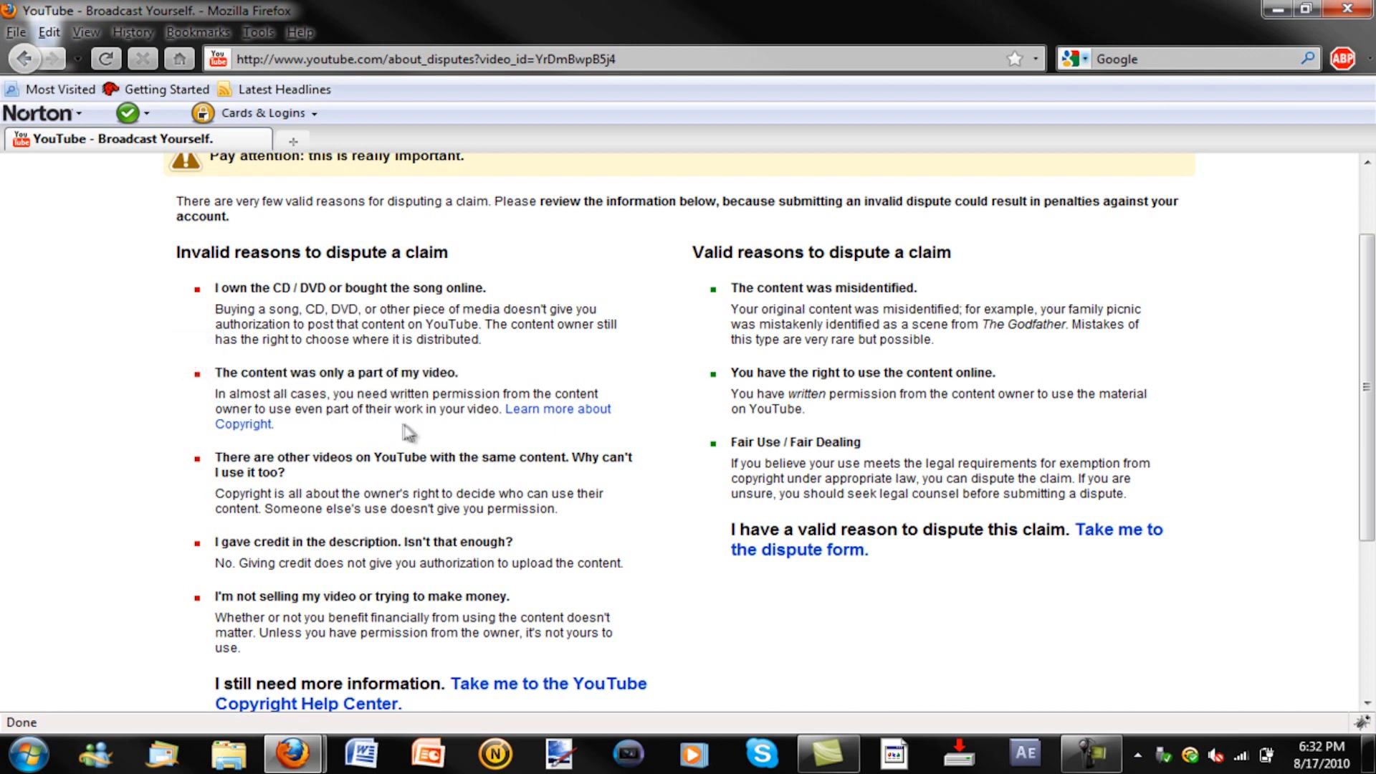
left_click_drag(408, 430, 346, 396)
left_click(244, 395)
left_click_drag(205, 459, 430, 600)
left_click(442, 617)
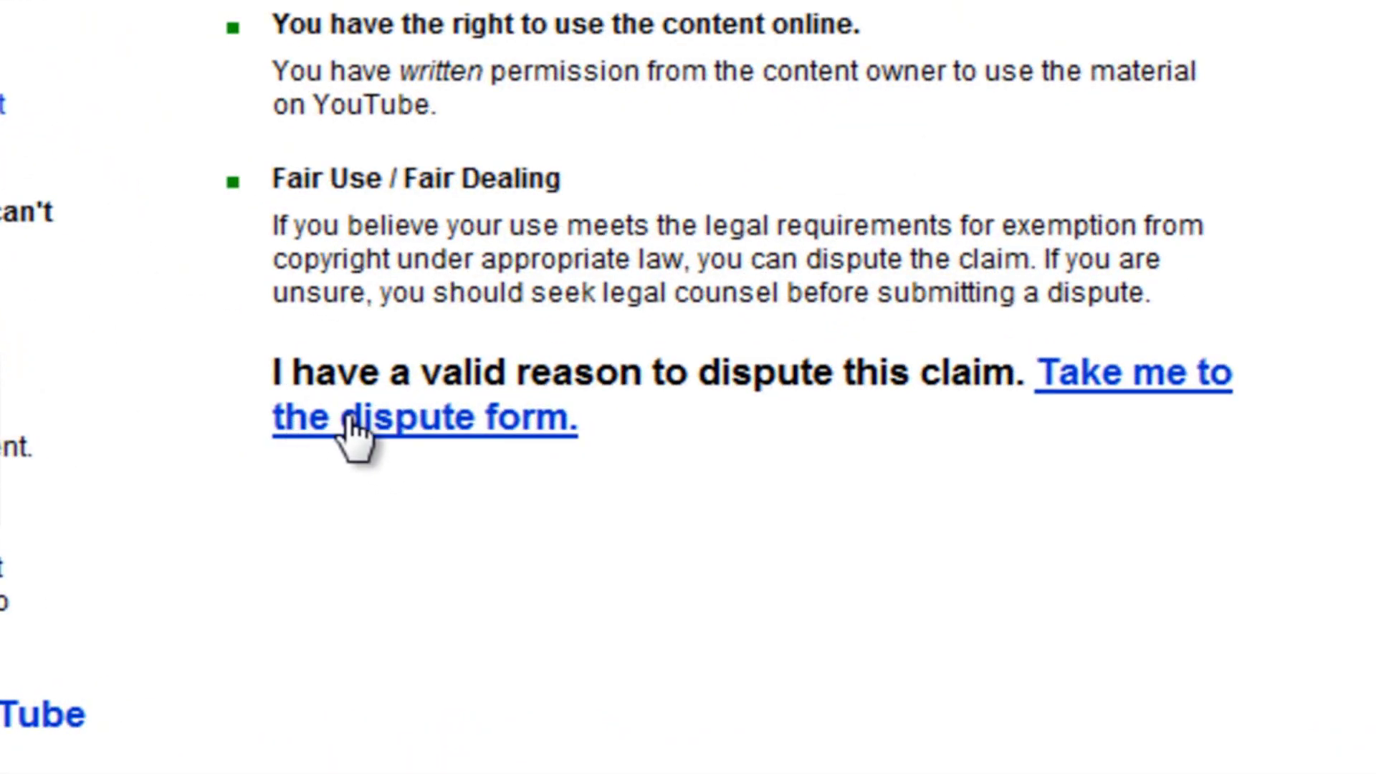
left_click(355, 430)
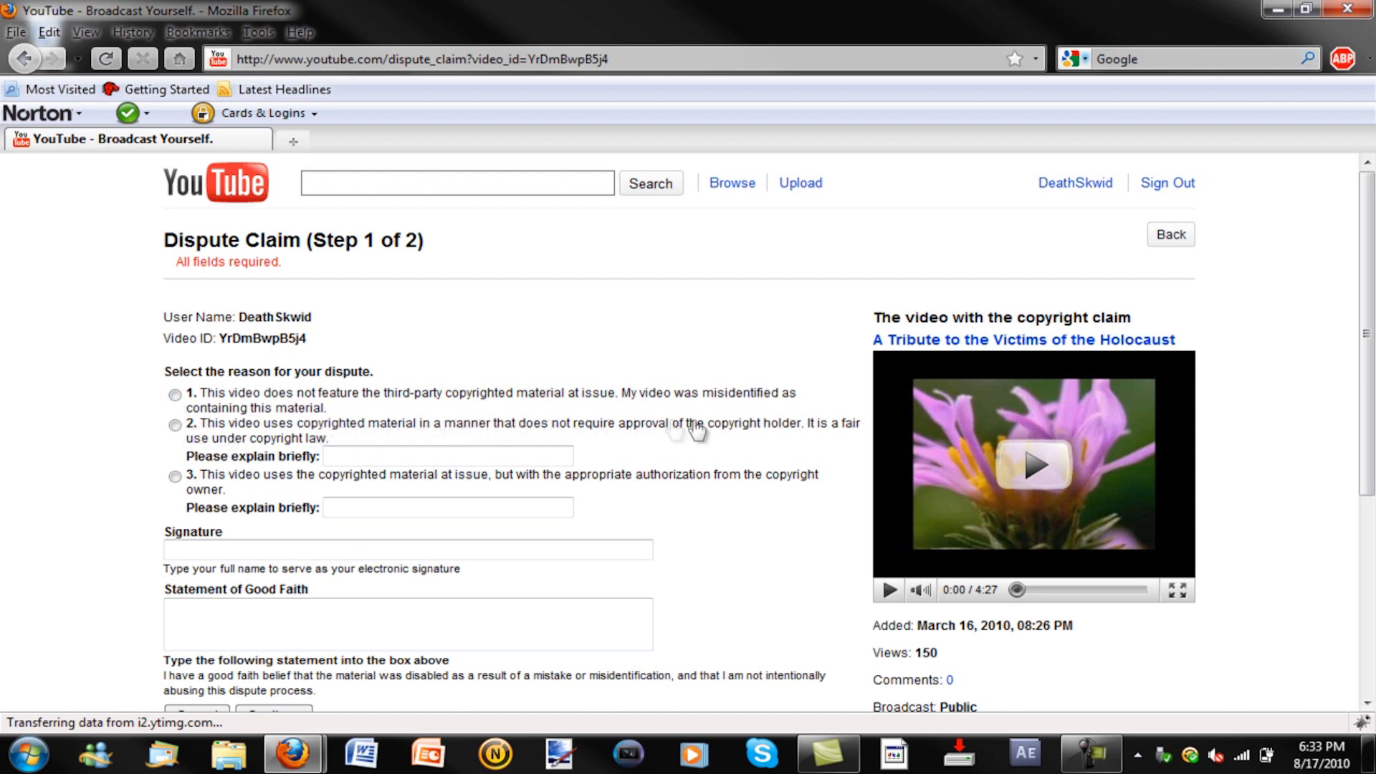
Select fair use as the dispute reason and begin its brief explanation
left_click(178, 427)
left_click(390, 453)
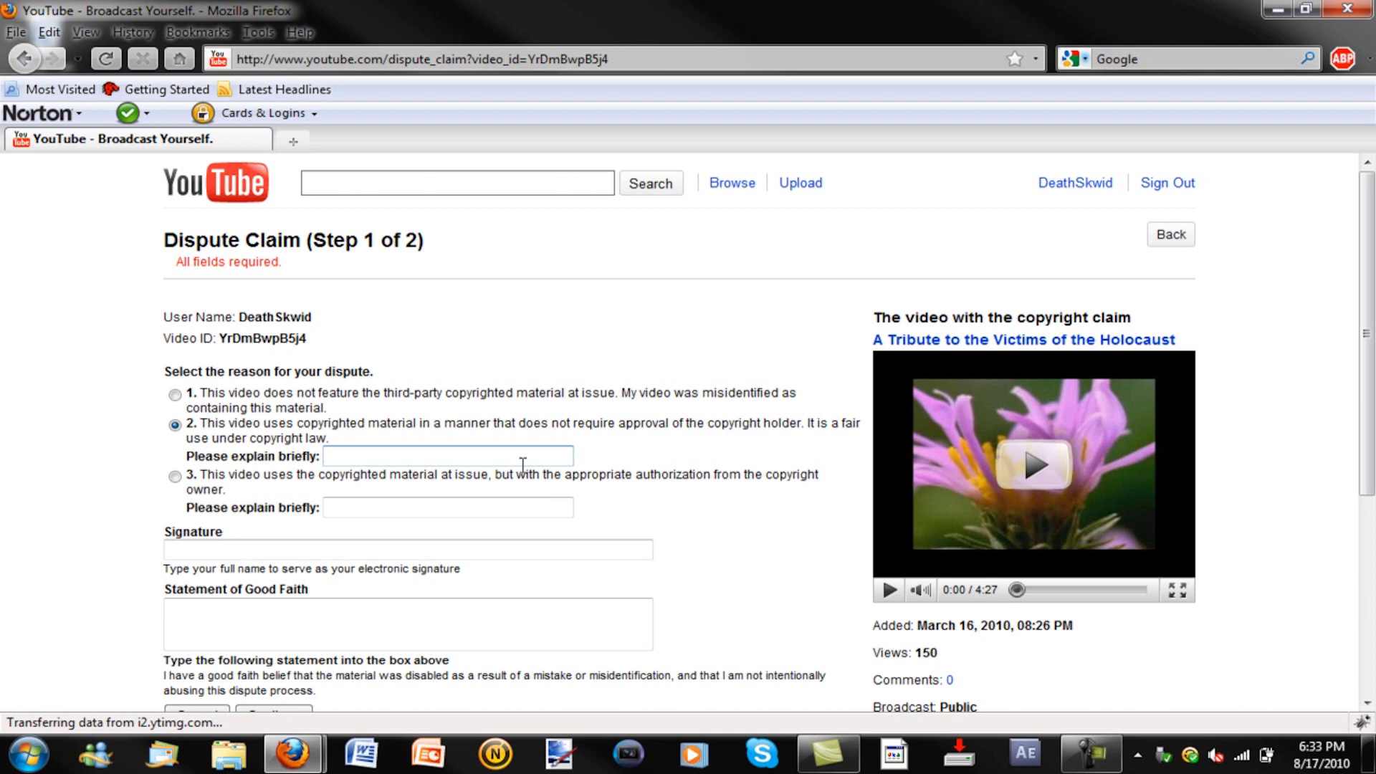
type("This")
type("video is ")
type("under f")
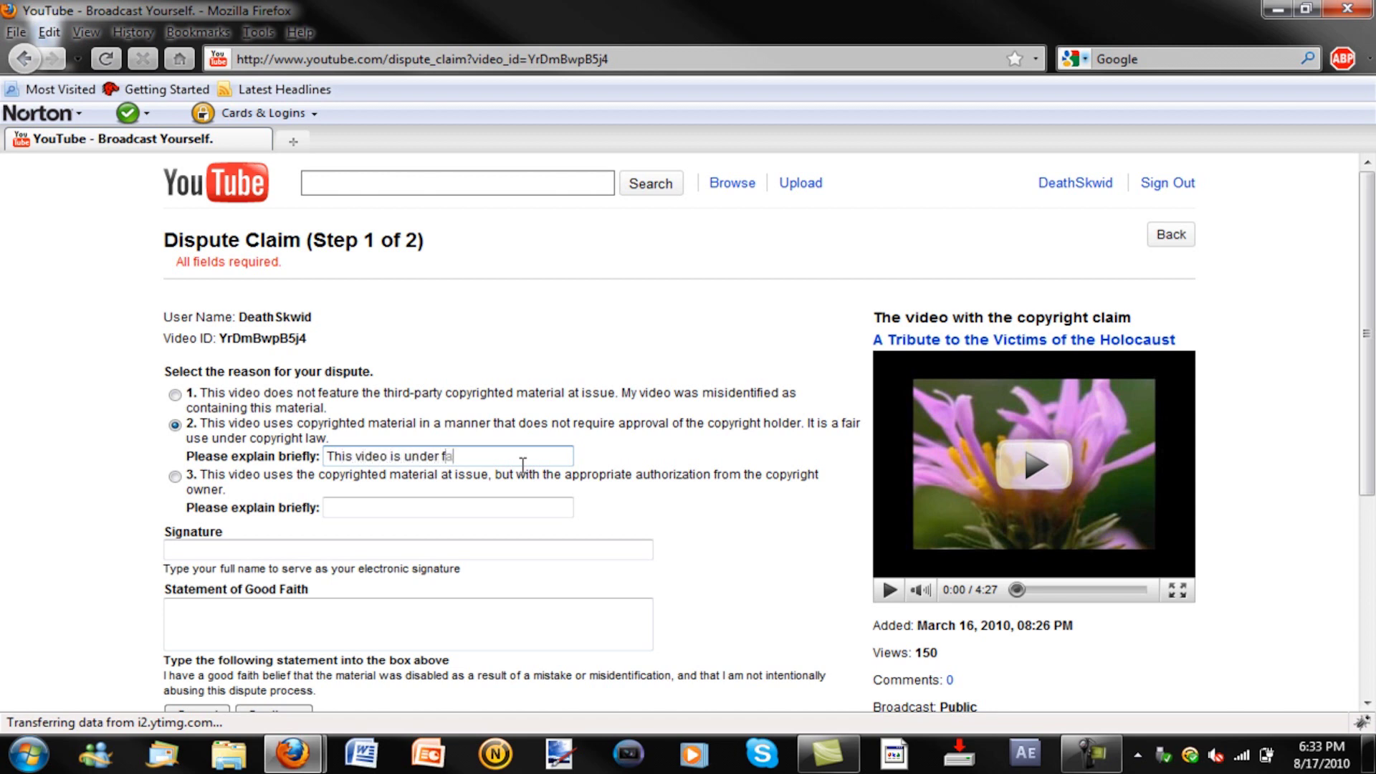
type("ail")
type(" use o")
type("f law.")
type(",")
scroll(654, 452, "down", 3)
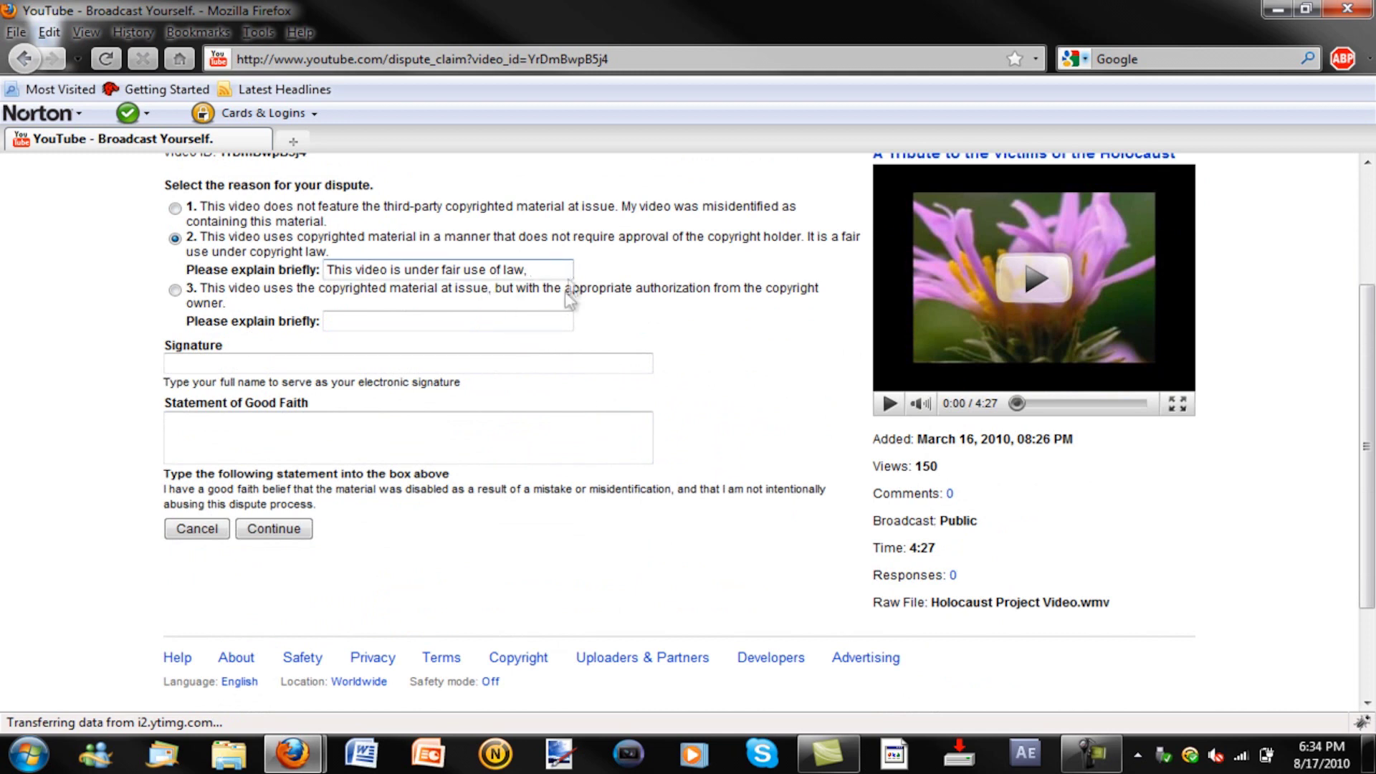
left_click(554, 315)
left_click(275, 359)
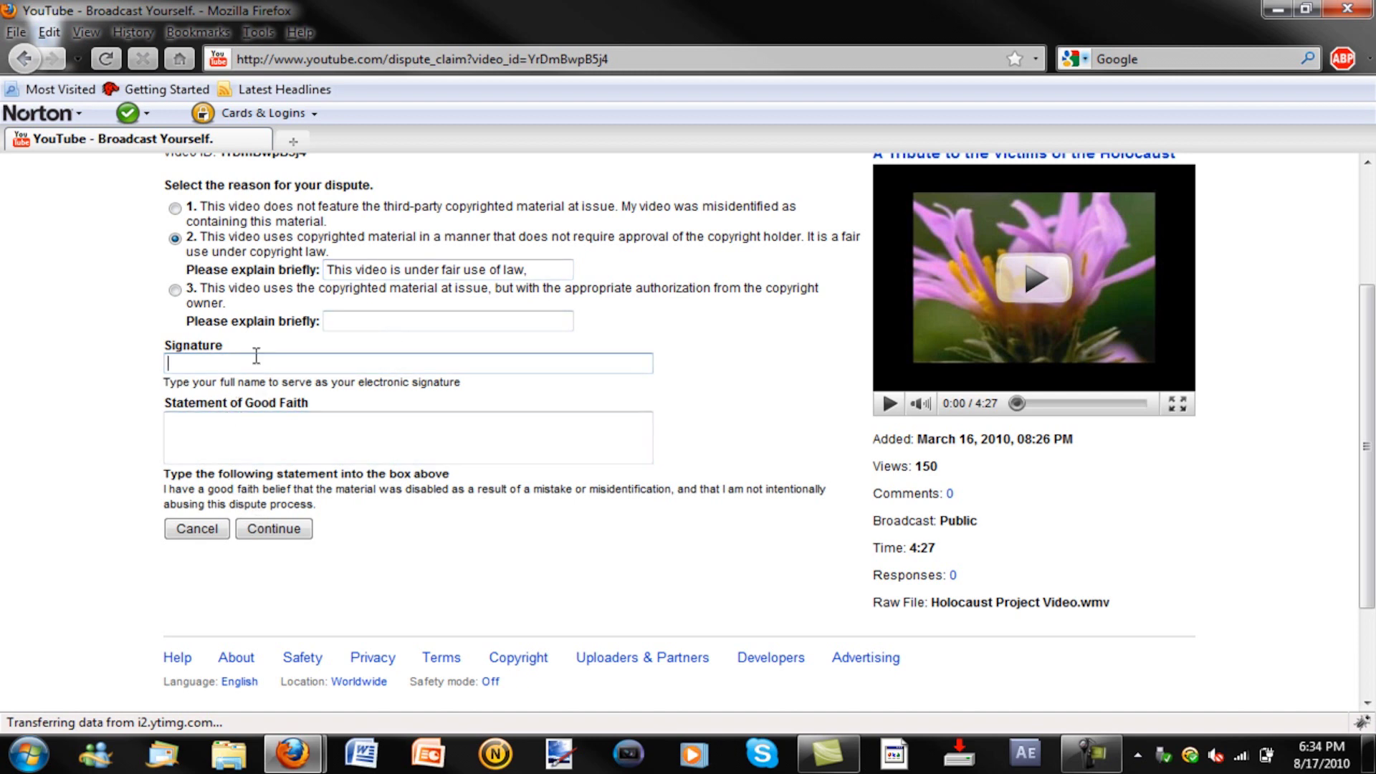
left_click(287, 447)
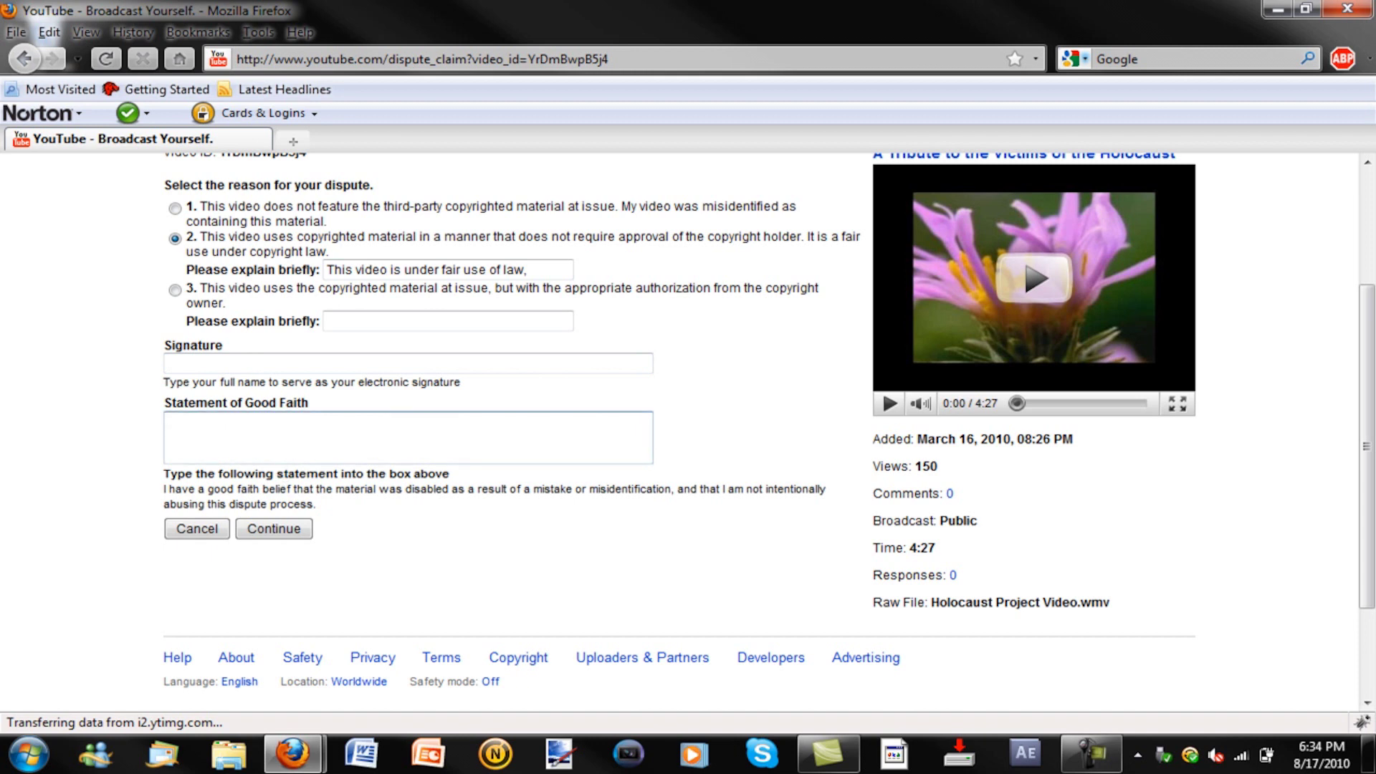